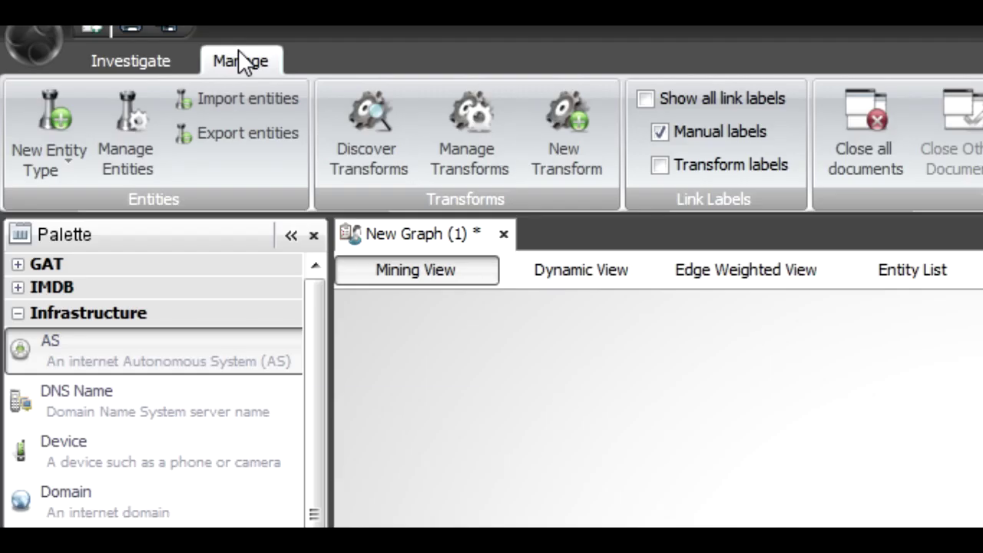
Start the basic New Entity Type wizard from the Manage tab's New Entity Type dropdown
click(158, 55)
click(224, 54)
click(61, 156)
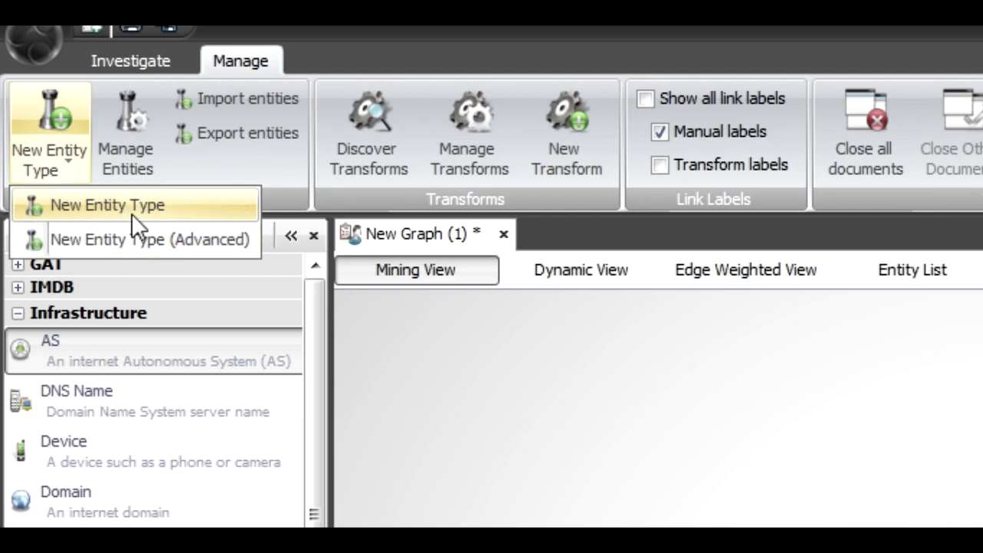
click(131, 207)
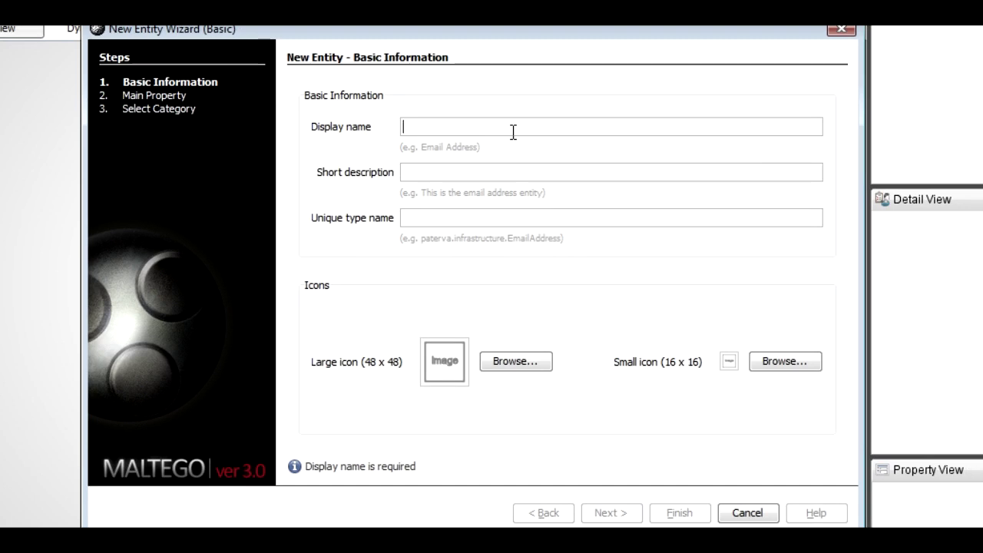
Enter display name PatervaClient, a short client description, and unique type name paterva.Client
text(Pater)
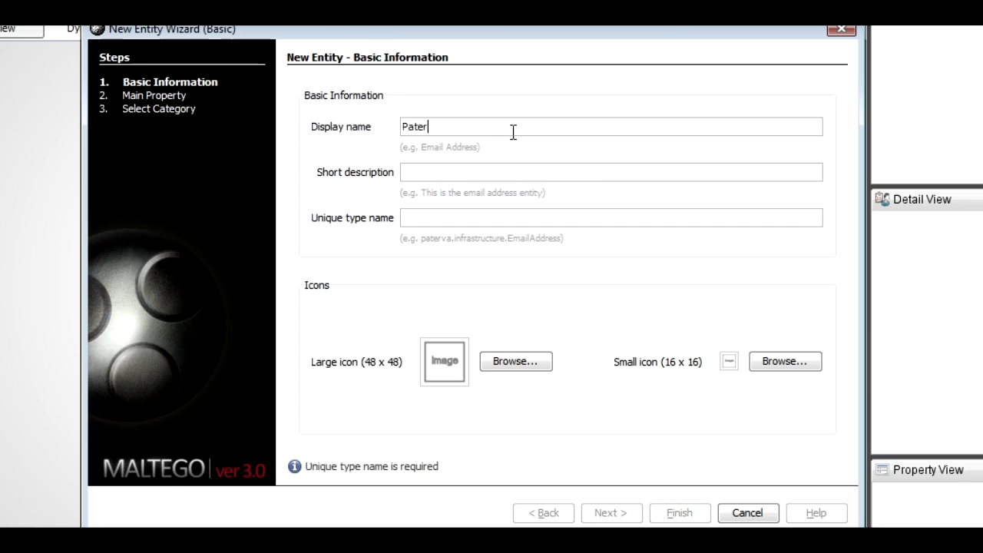
text(vaClient)
key(Tab)
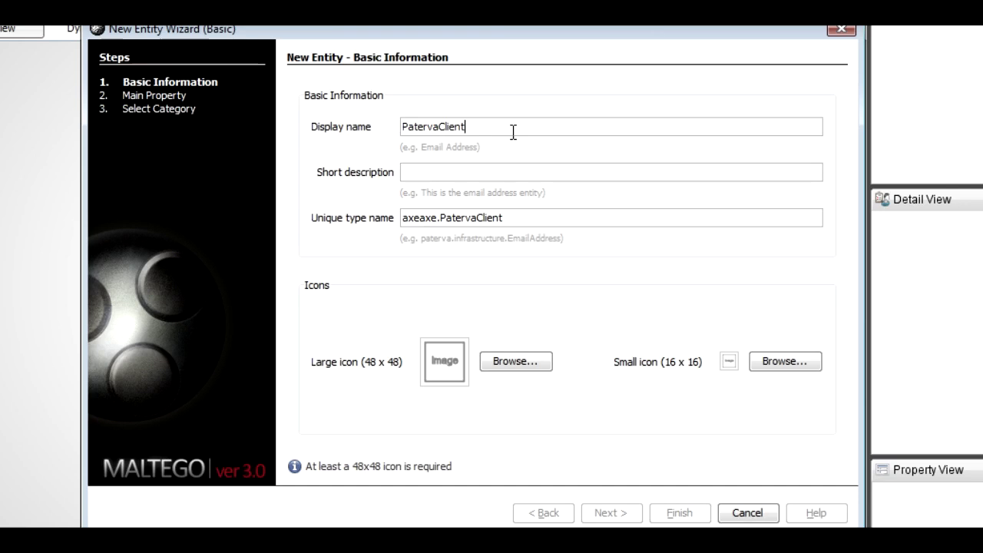
click(484, 172)
text(This is a client of Paterva)
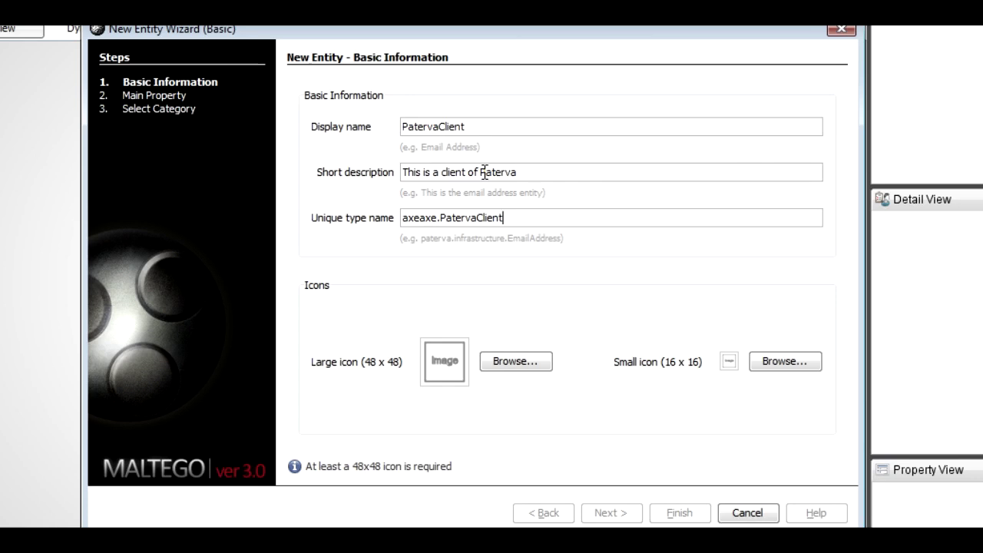
key(BackSpace)
key(BackSpace)
key(BackSpace)
key(BackSpace)
key(BackSpace)
key(BackSpace)
key(BackSpace)
key(BackSpace)
key(BackSpace)
key(BackSpace)
key(BackSpace)
key(BackSpace)
key(BackSpace)
key(BackSpace)
key(BackSpace)
key(BackSpace)
key(BackSpace)
key(BackSpace)
key(BackSpace)
text(paterva.Client)
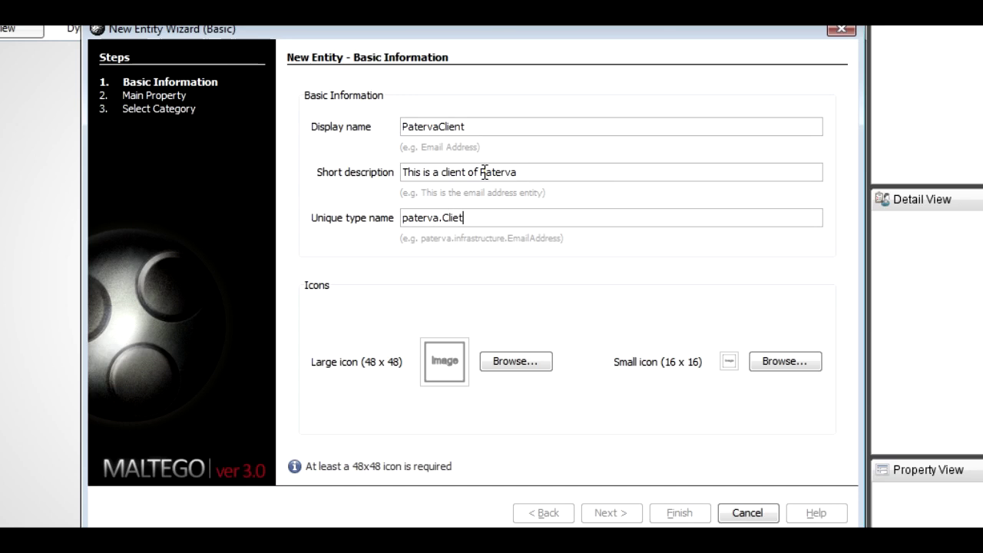
Set the large icon to the man-in-sunglasses image and advance to the main property step
click(500, 361)
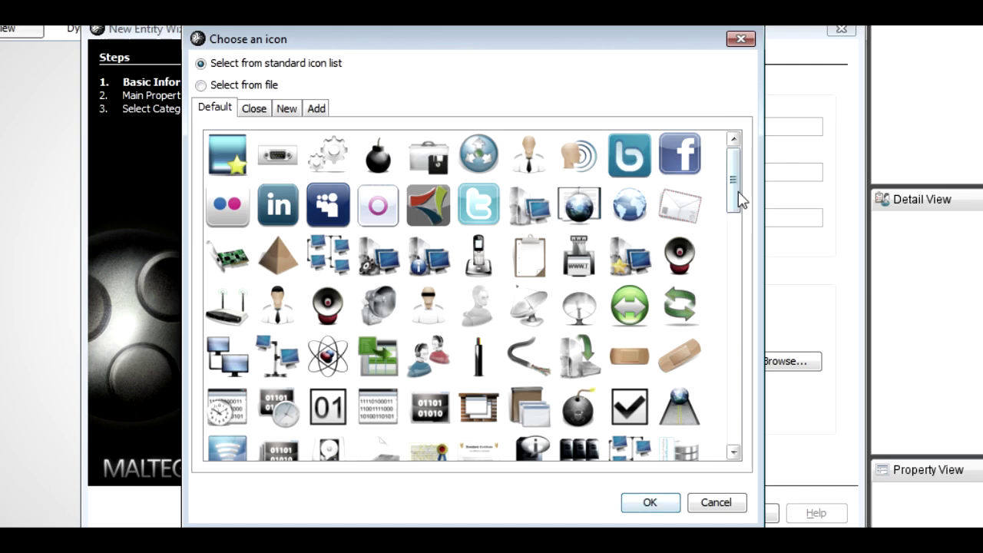
drag(737, 200, 709, 272)
click(500, 371)
click(518, 367)
click(562, 361)
click(548, 376)
click(577, 399)
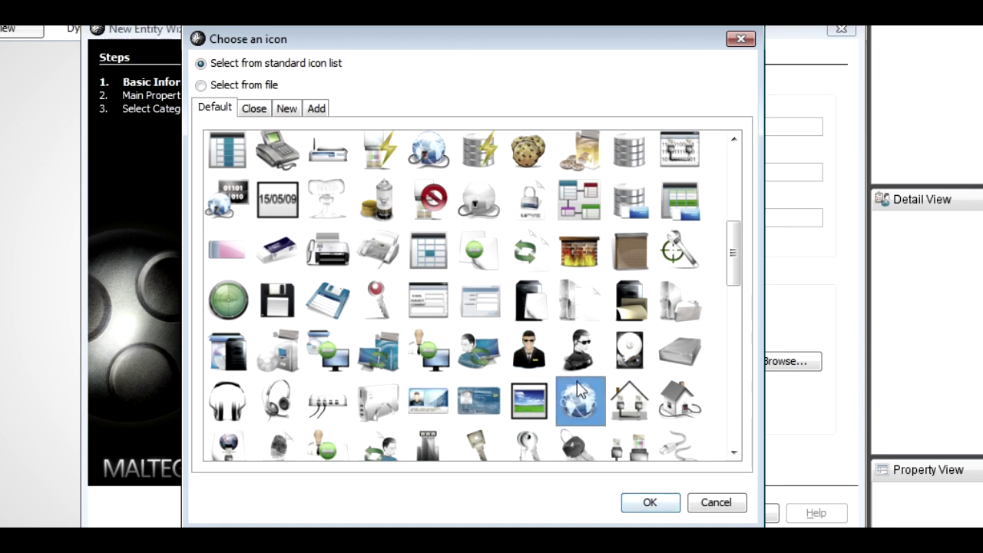
click(580, 352)
click(649, 502)
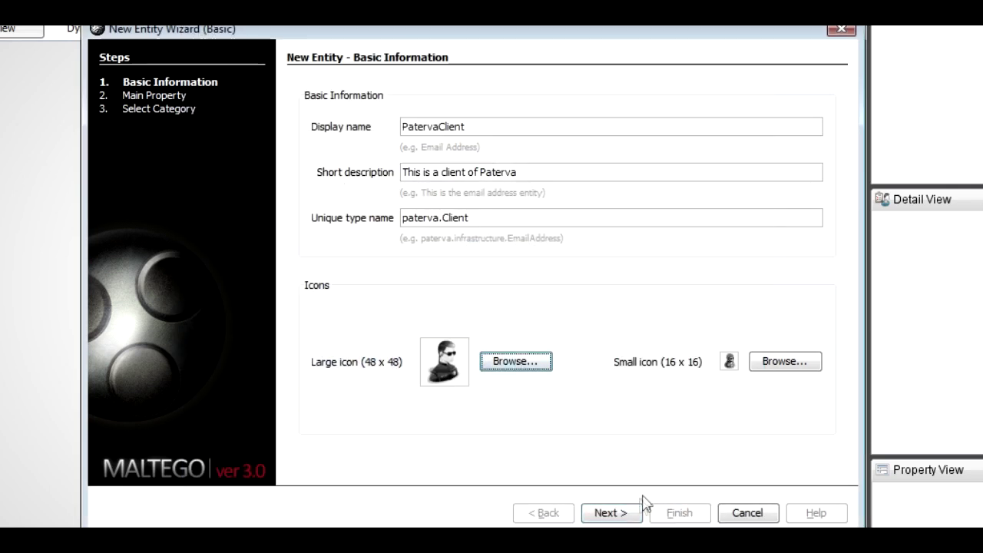
click(625, 513)
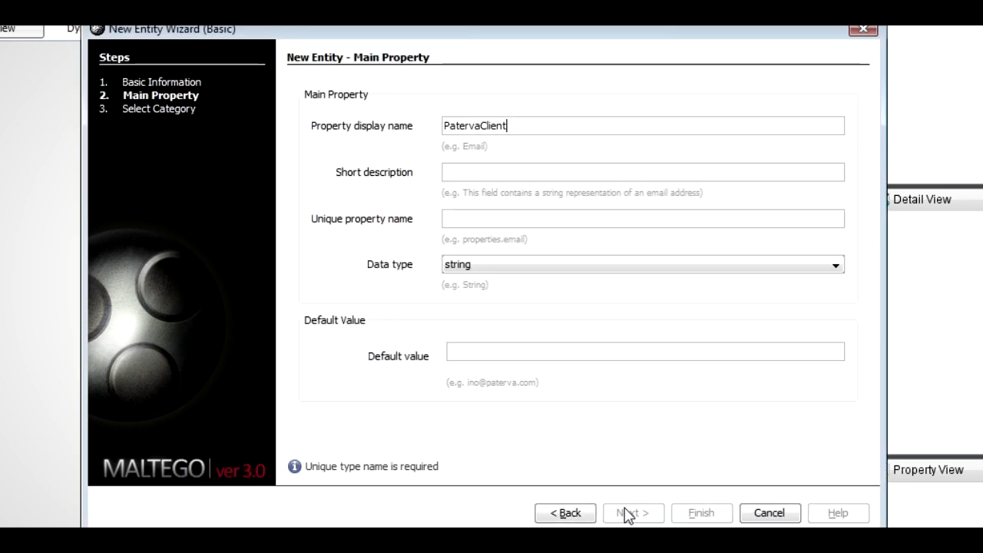
Describe the main property as 'A cliento of Paterva', keep type string, default value Andrew
click(501, 171)
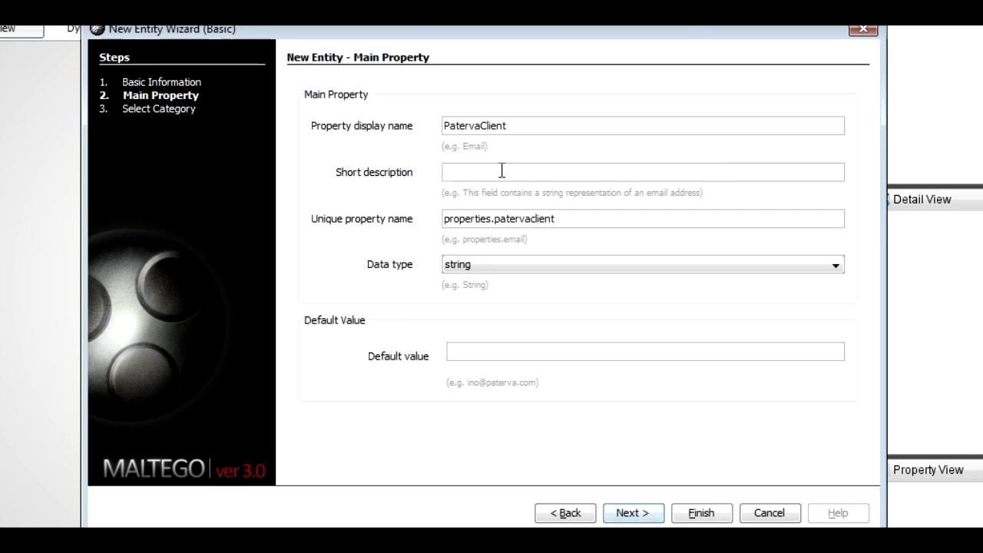
text(A cliento of Paterva)
click(526, 263)
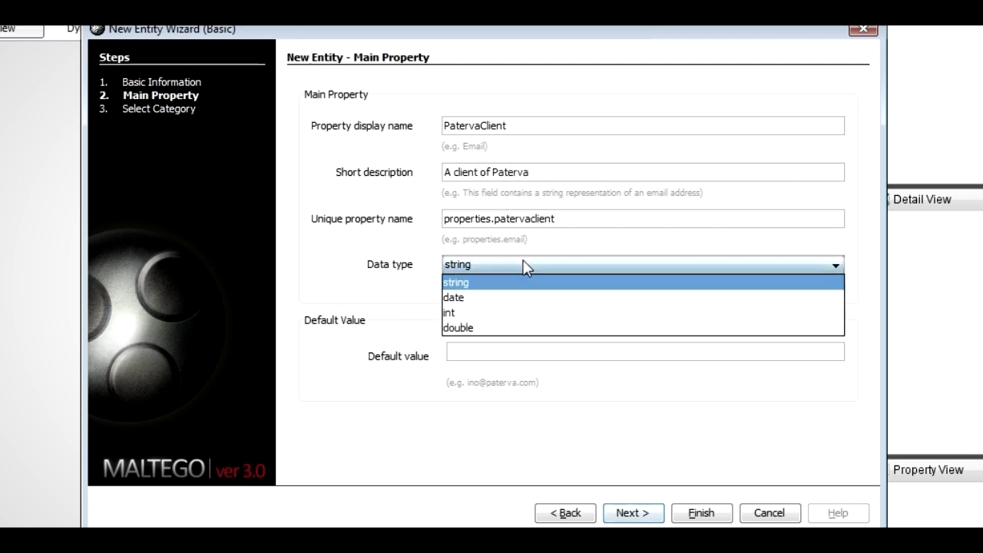
click(526, 265)
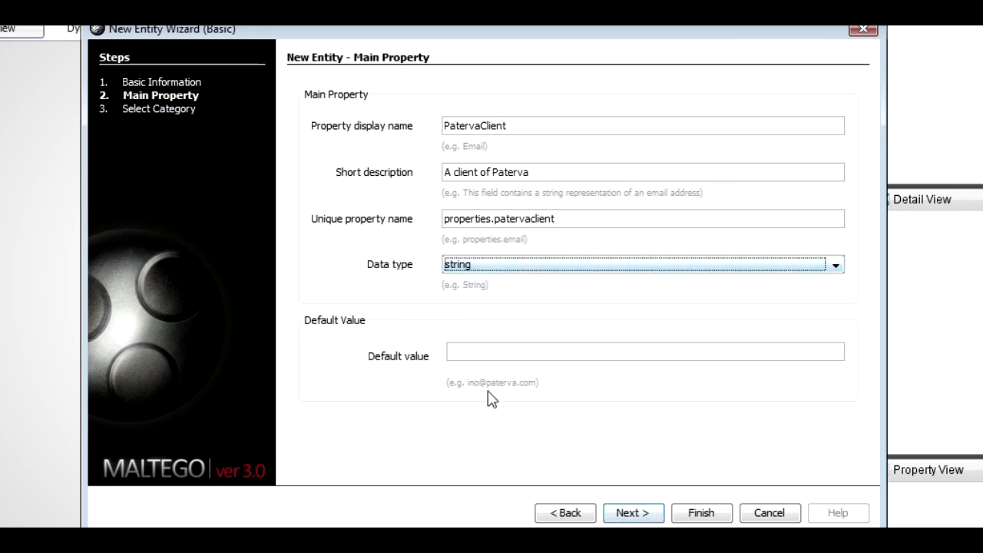
click(515, 359)
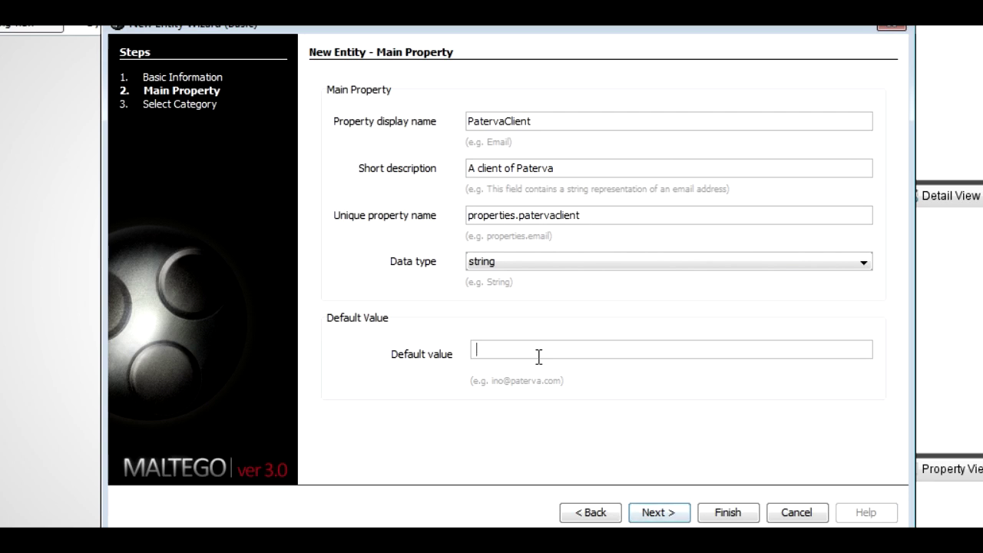
text(ndrew)
File the entity type under a new Paterva palette category and finish the wizard
click(658, 512)
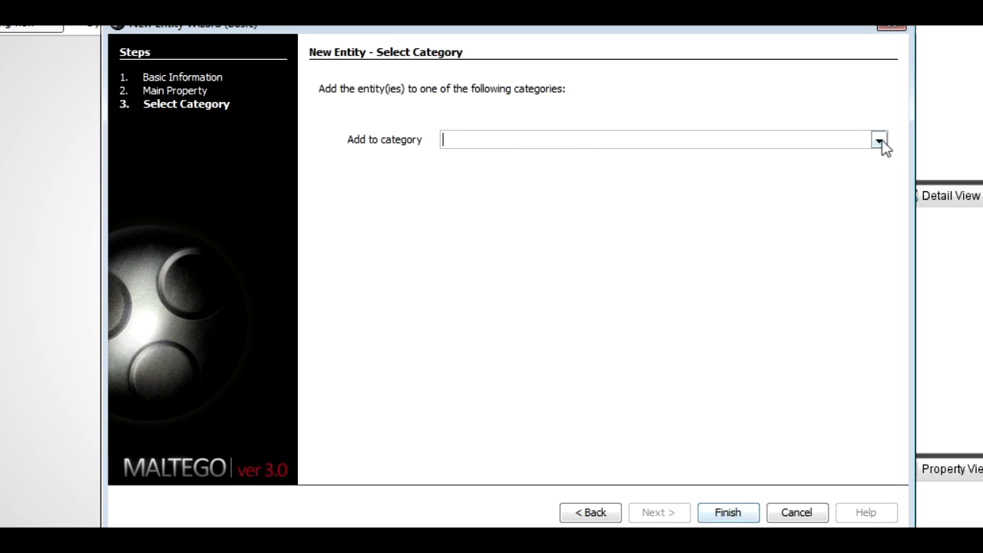
click(880, 140)
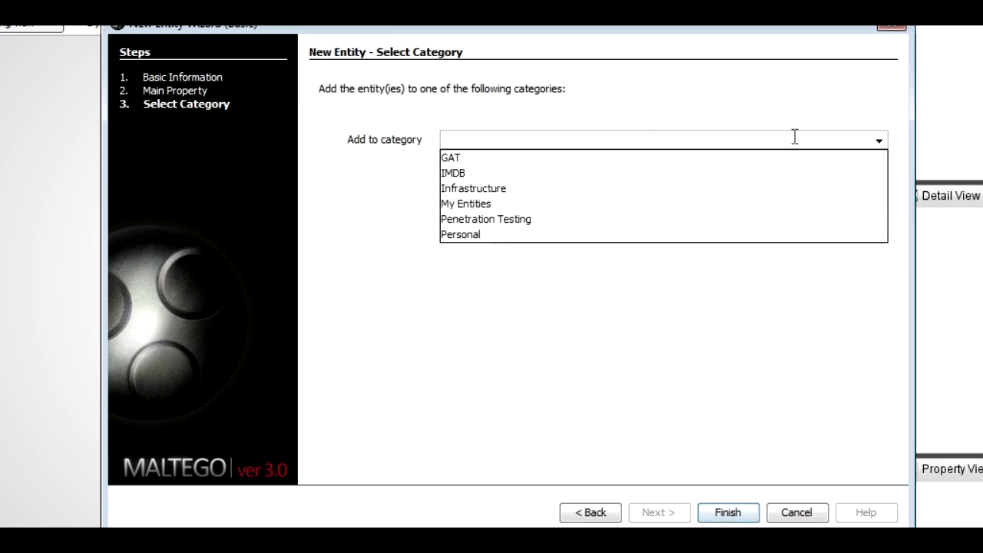
click(478, 235)
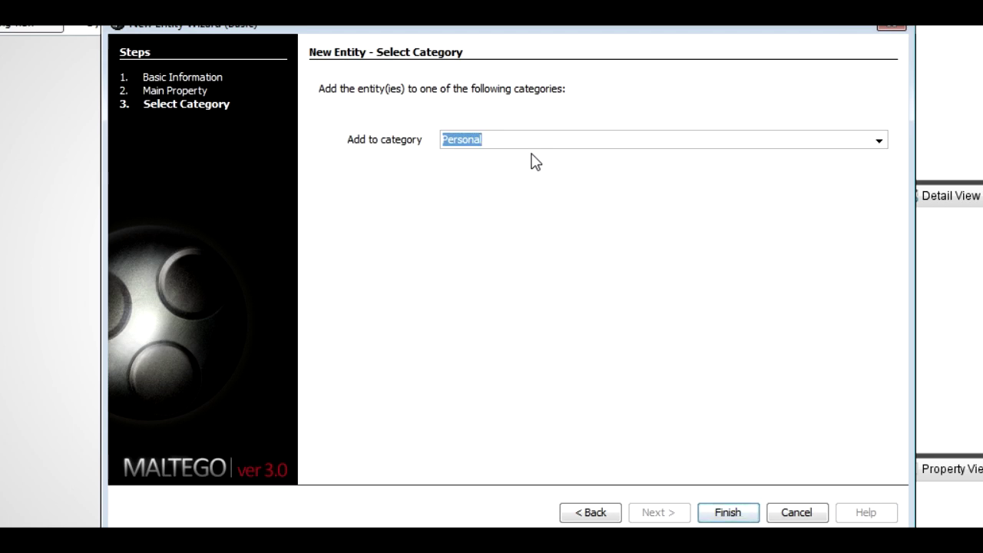
text(Paterv)
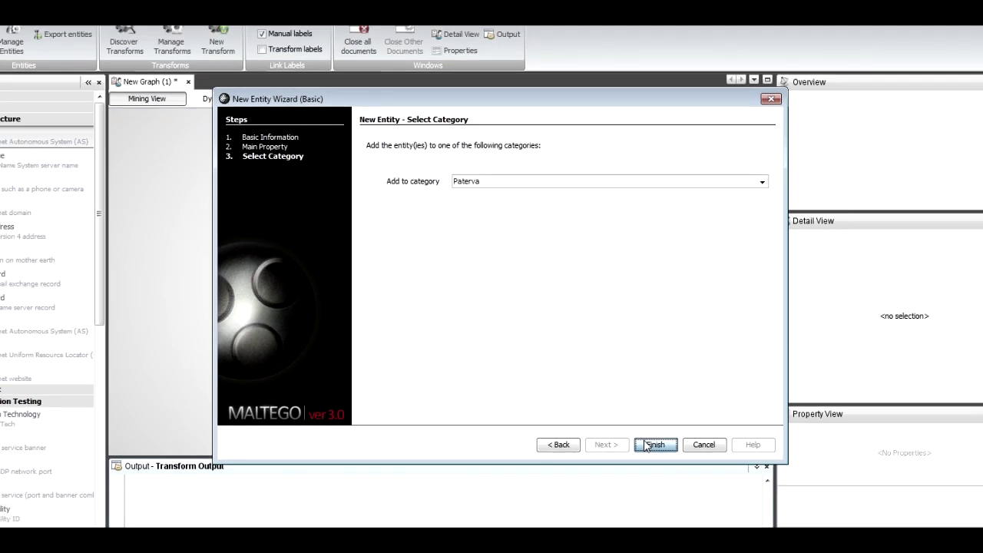
click(728, 512)
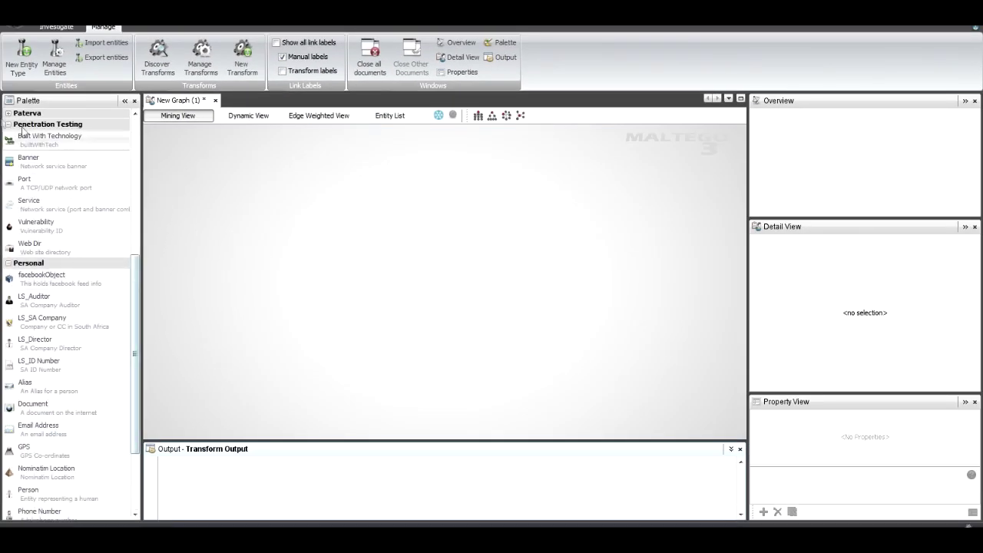
Place a PatervaClient entity and a Person entity onto the graph from the palette
click(7, 114)
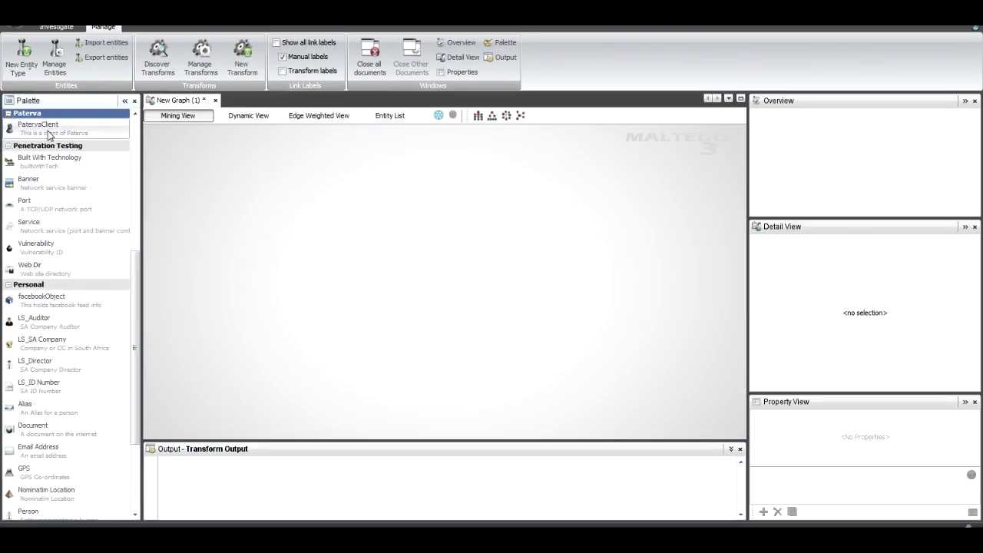
drag(48, 133, 437, 253)
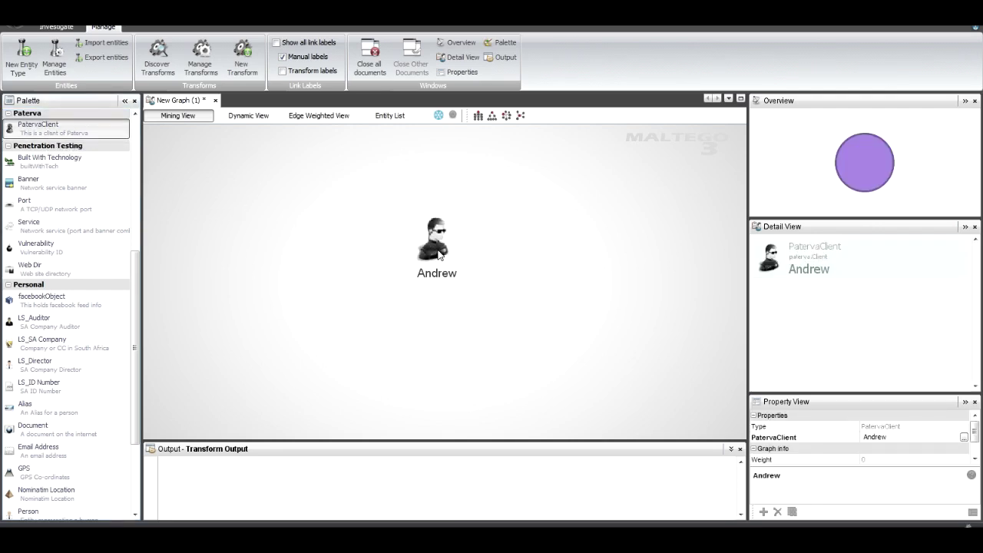
click(483, 257)
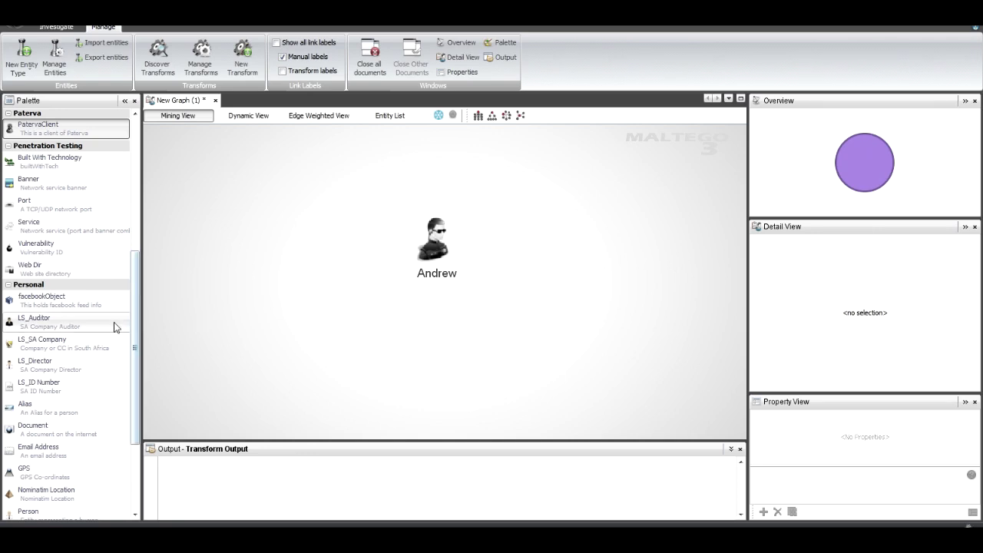
drag(141, 384, 141, 451)
drag(9, 395, 420, 247)
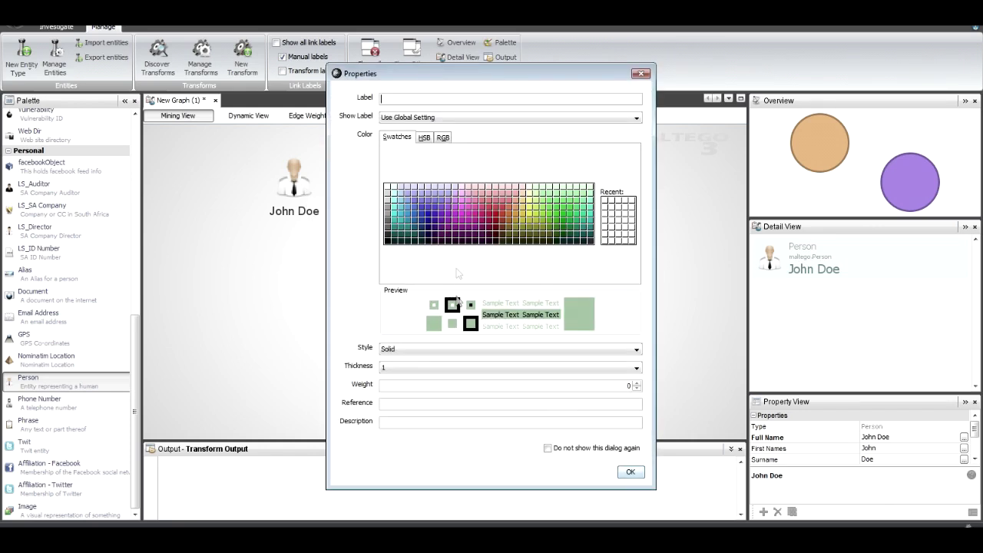
Confirm the John Doe to Andrew link and relabel Andrew with the client number
click(630, 471)
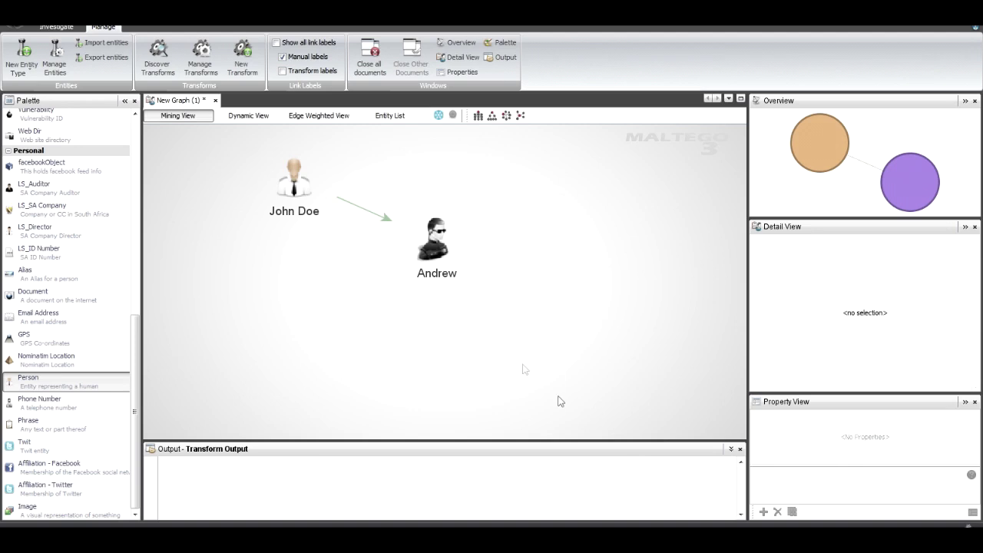
click(448, 279)
double_click(447, 278)
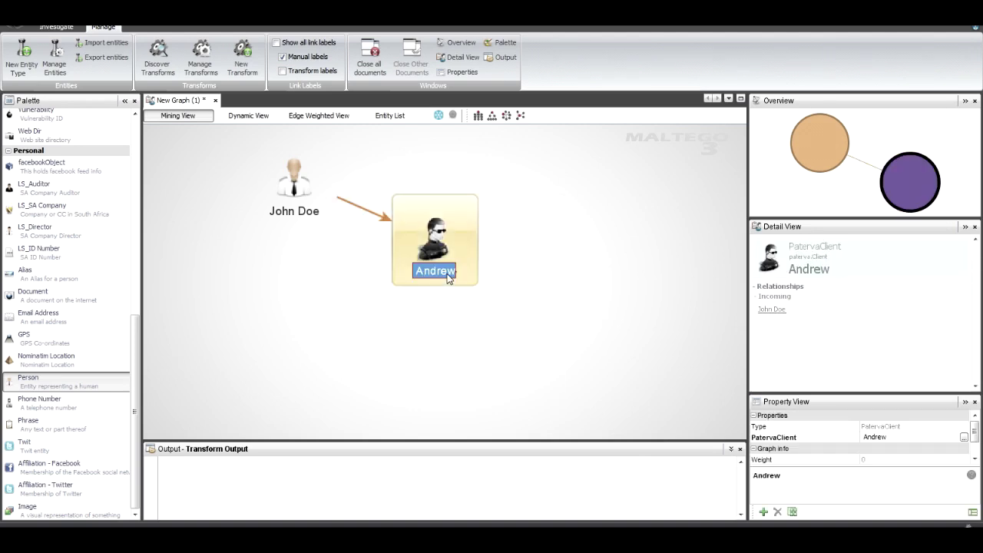
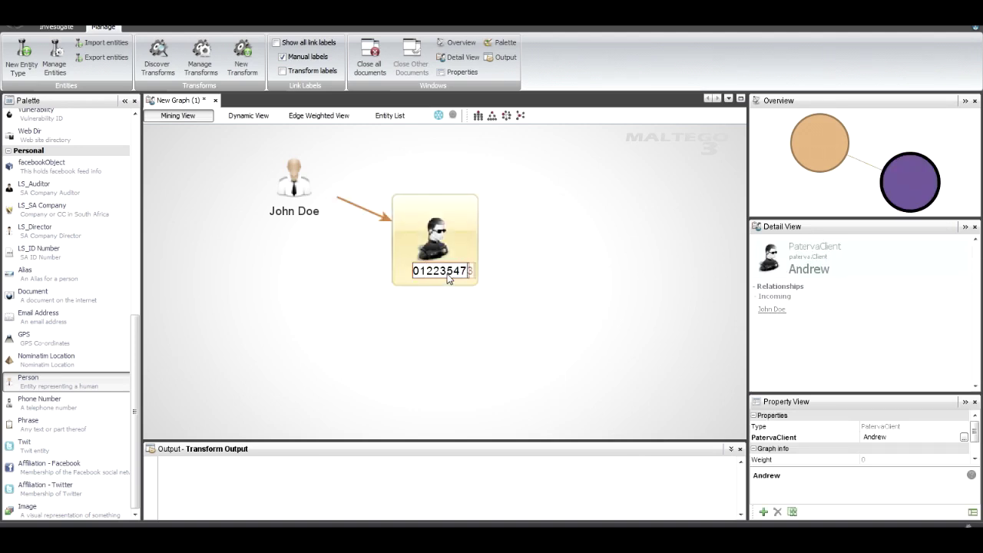
key(Return)
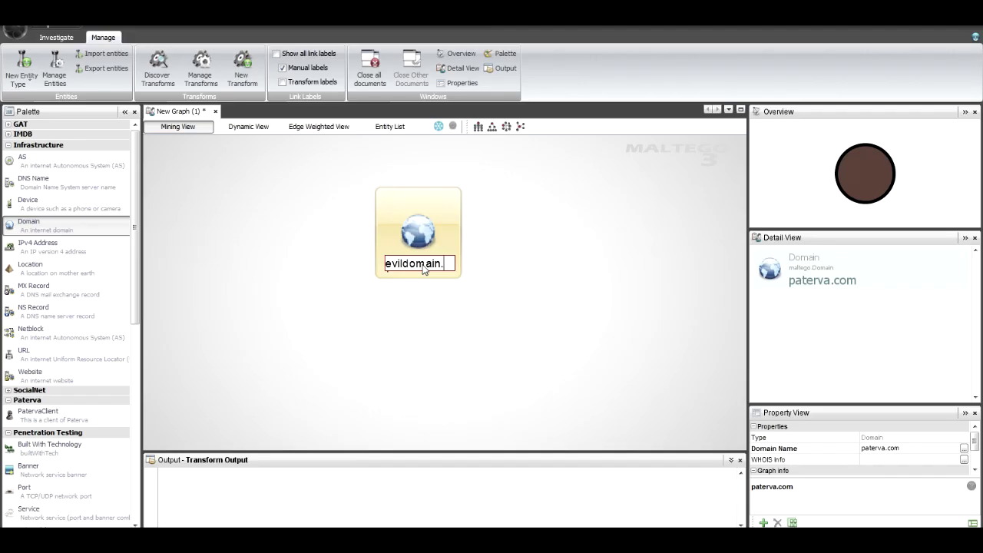
Finish the evildomain.com label and add a Phone Number entity labelled with a phone number
text(.com)
key(Return)
click(256, 279)
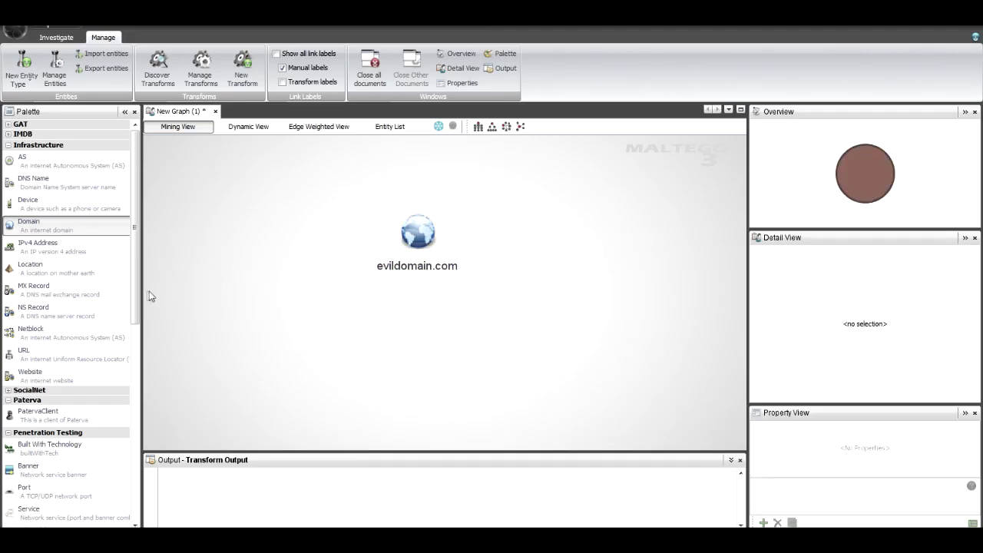
drag(135, 295, 131, 484)
drag(39, 418, 448, 361)
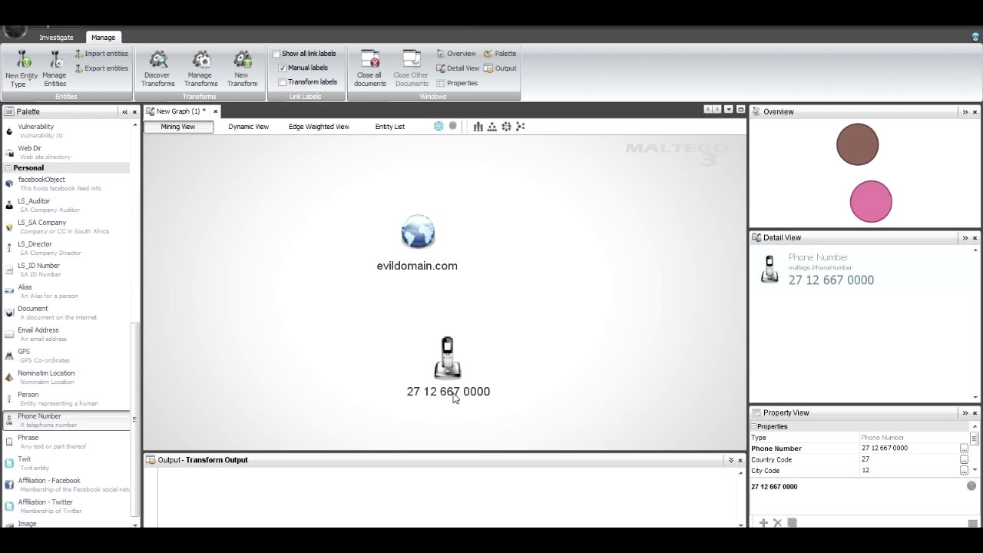
click(454, 396)
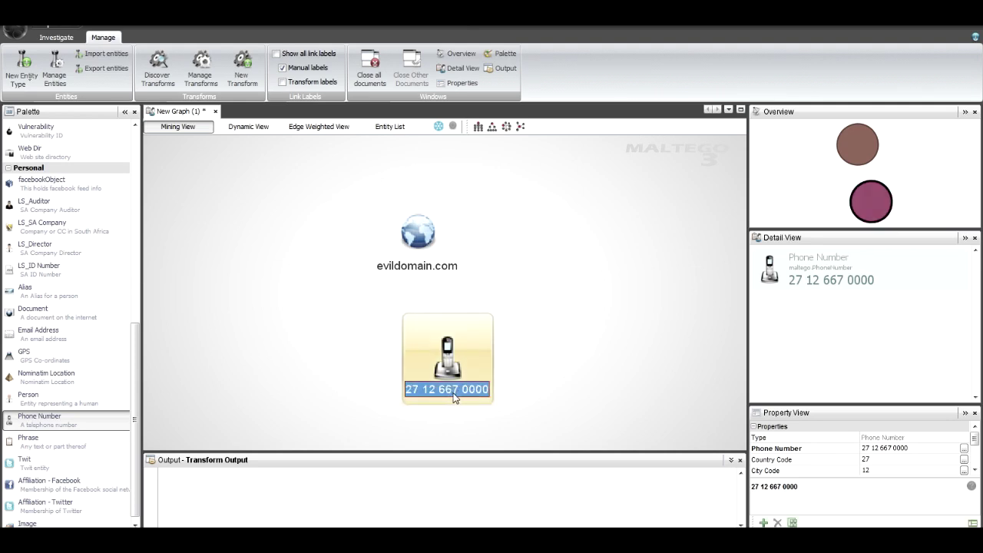
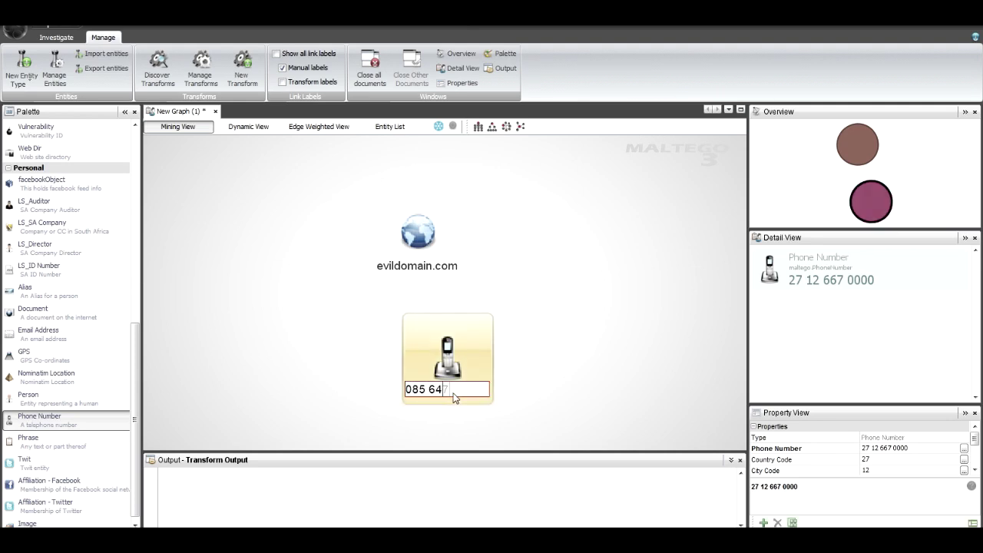
key(Return)
Move the phone entity to the lower right and draw a link from evildomain.com to it
drag(444, 363, 569, 360)
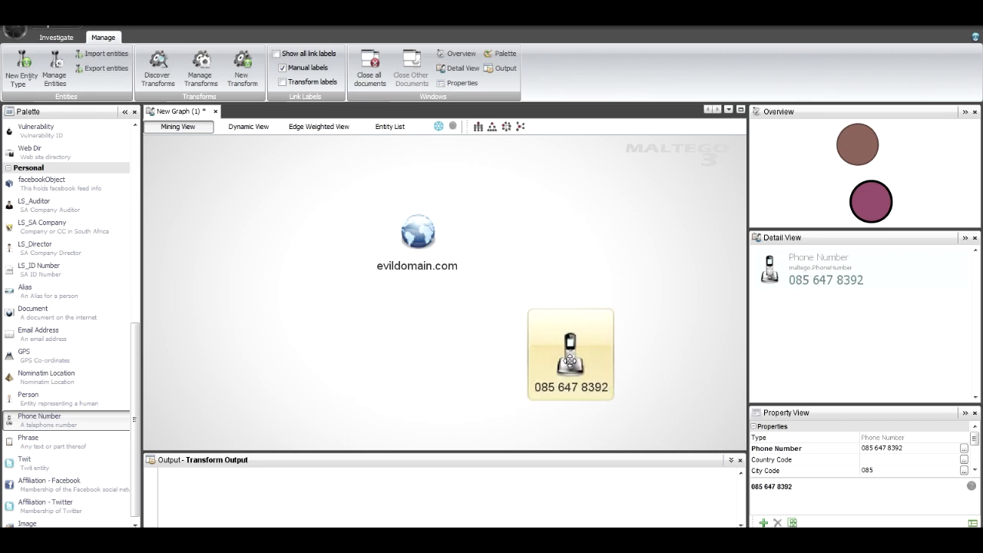
click(417, 384)
click(420, 240)
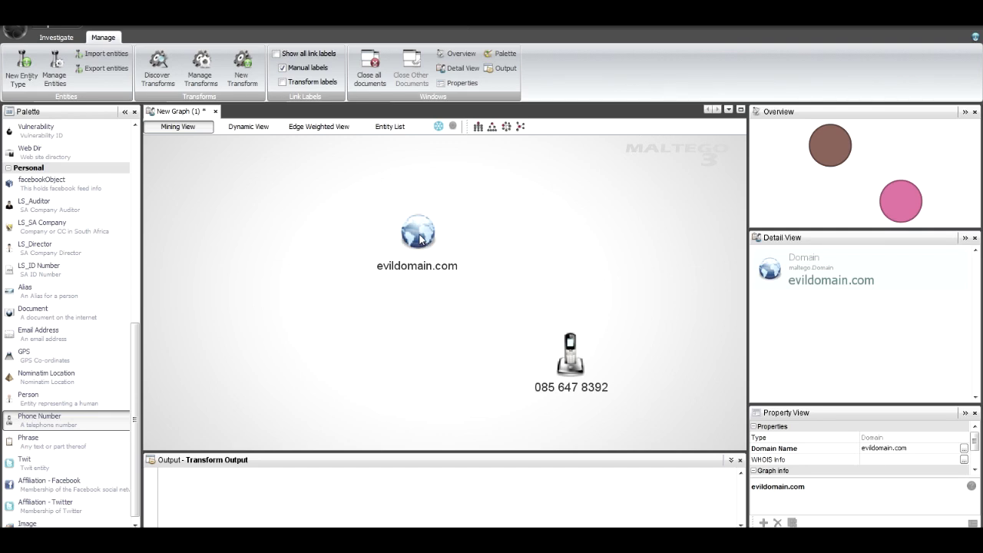
drag(421, 239, 572, 362)
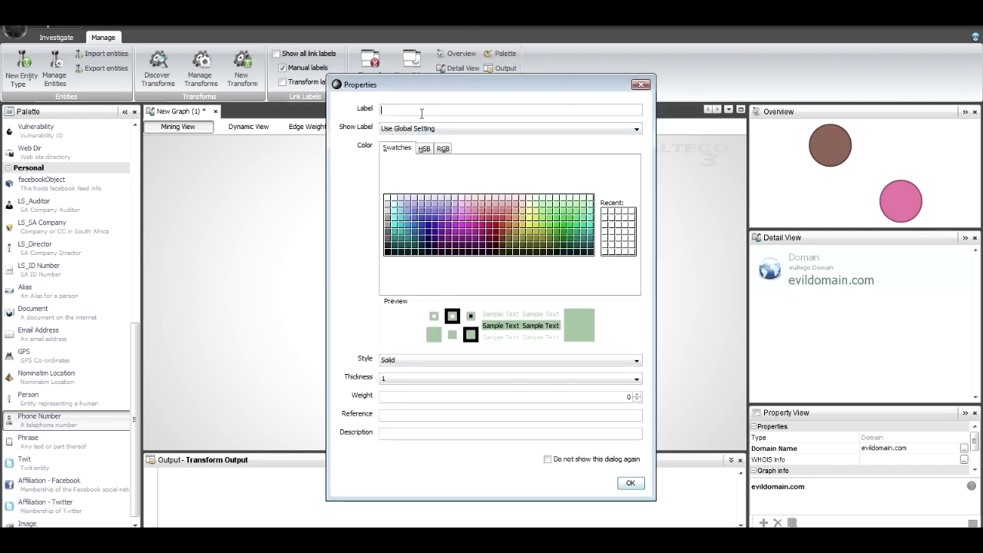
Label the link 'Given from source ABC', colour it red, and keep the Solid style
text(Given )
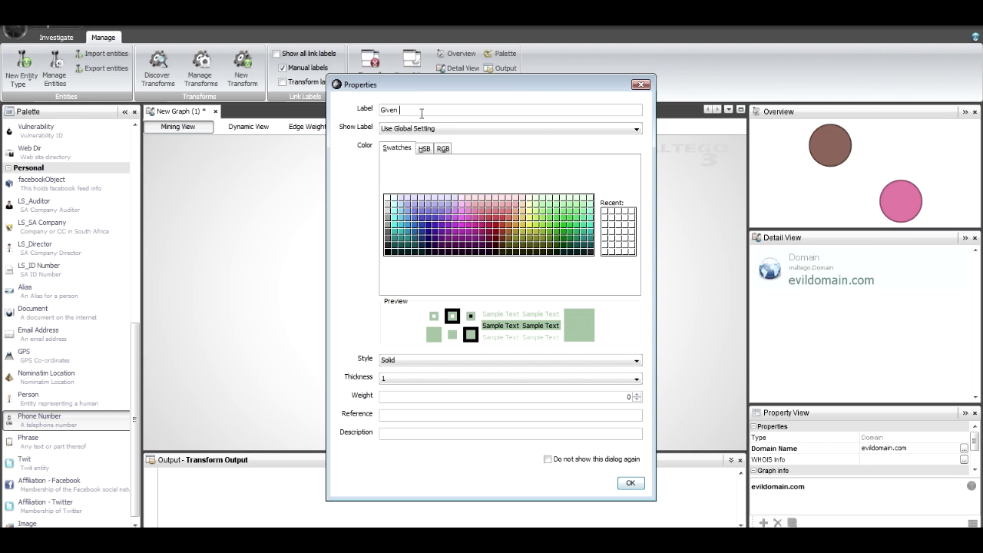
text(from source ABC)
click(497, 226)
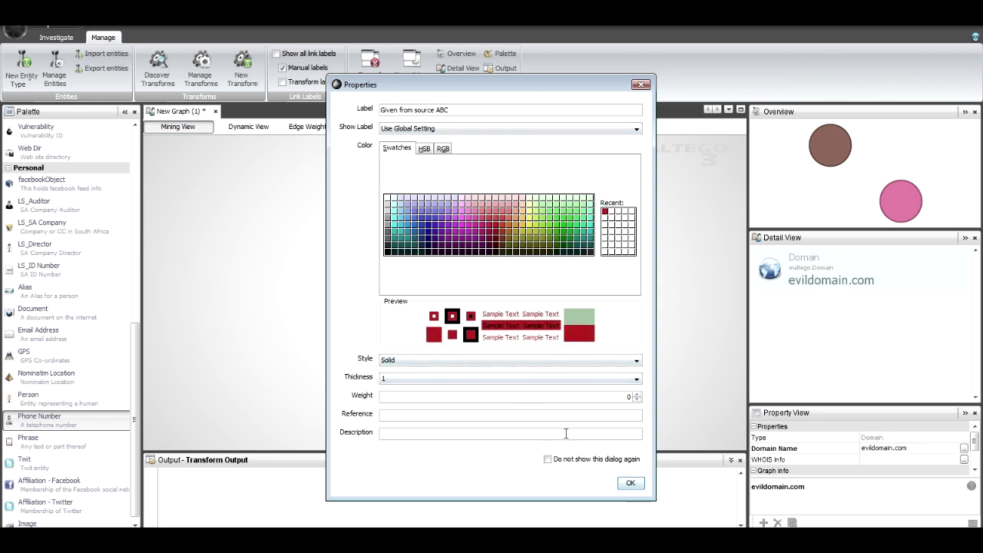
click(455, 361)
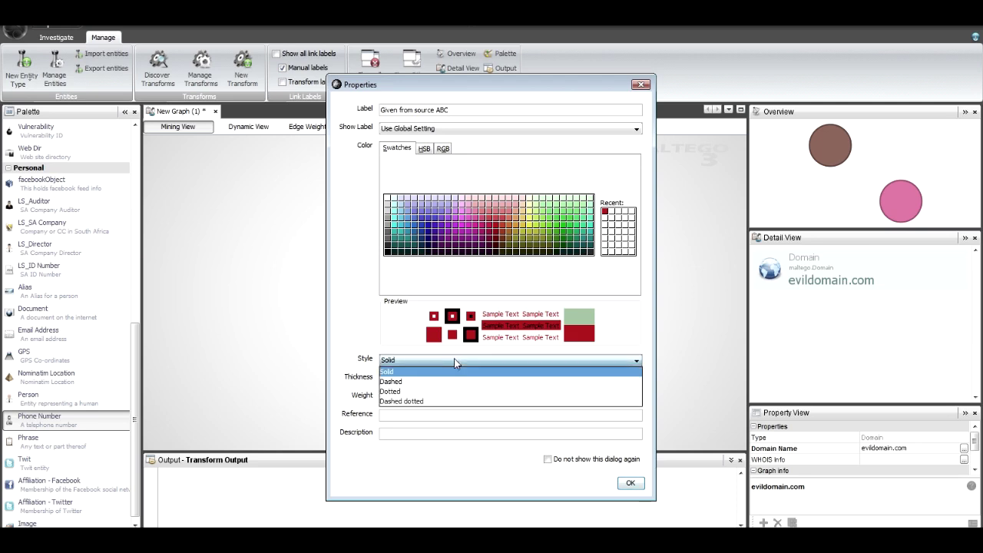
click(410, 372)
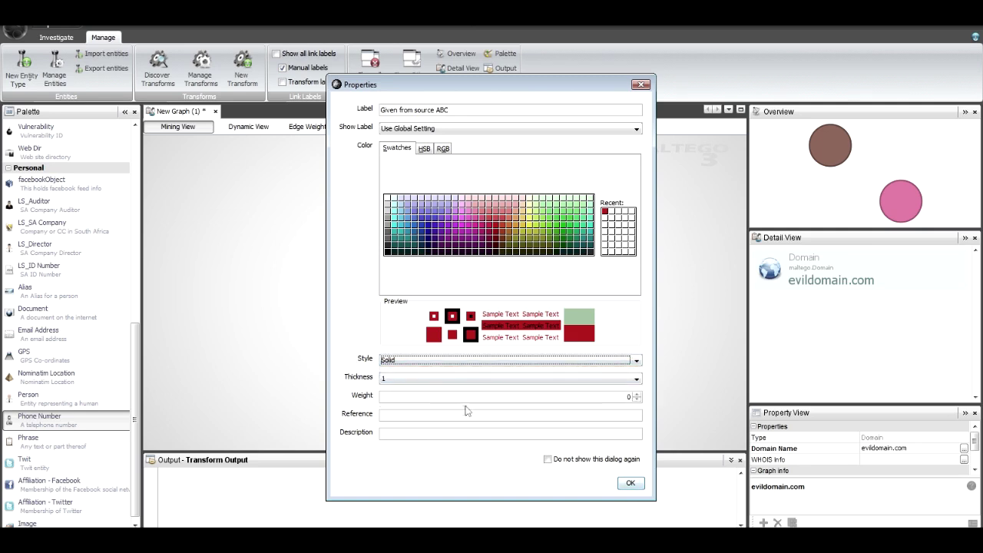
click(631, 482)
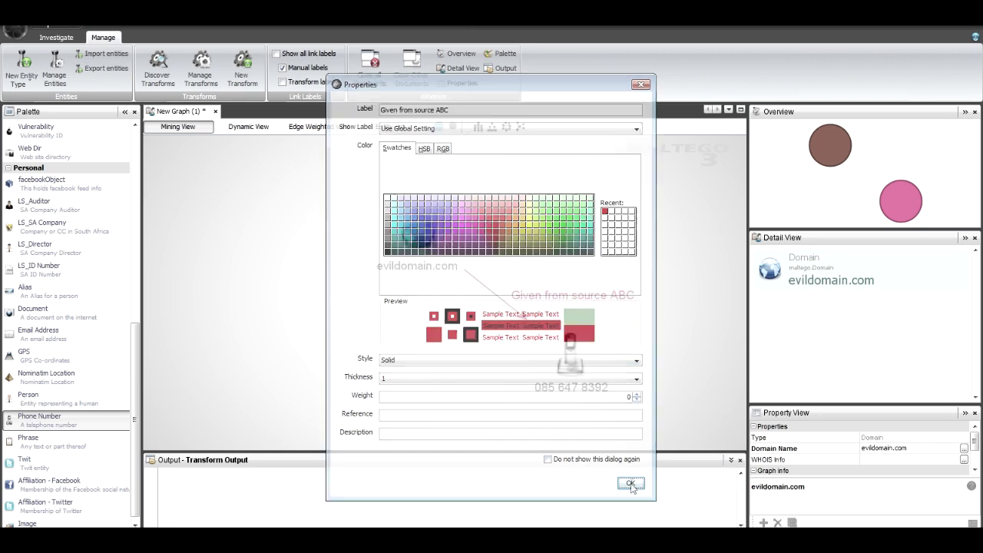
View the transform actions for evildomain.com, then dismiss them without running one
scroll(457, 374, down, 2)
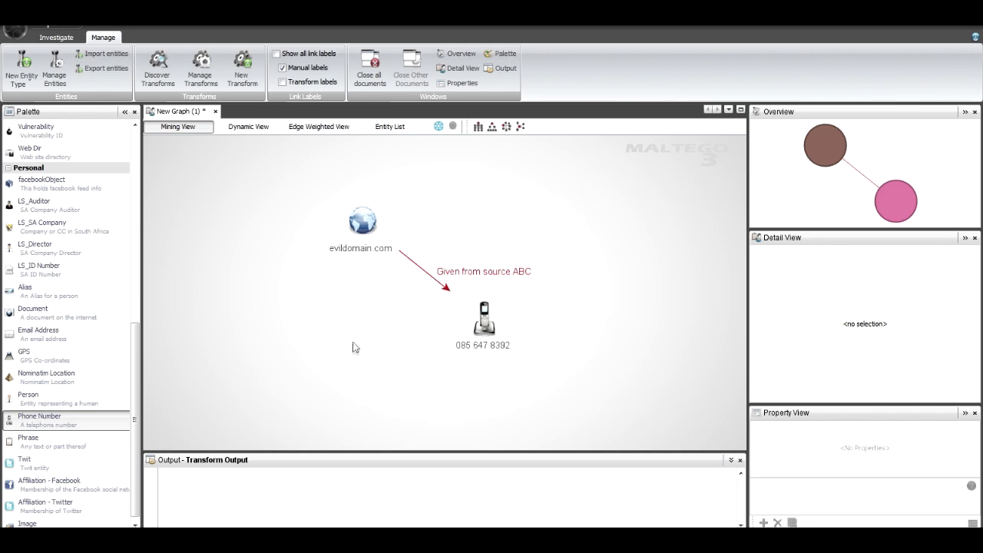
drag(351, 345, 408, 340)
click(425, 233)
right_click(424, 233)
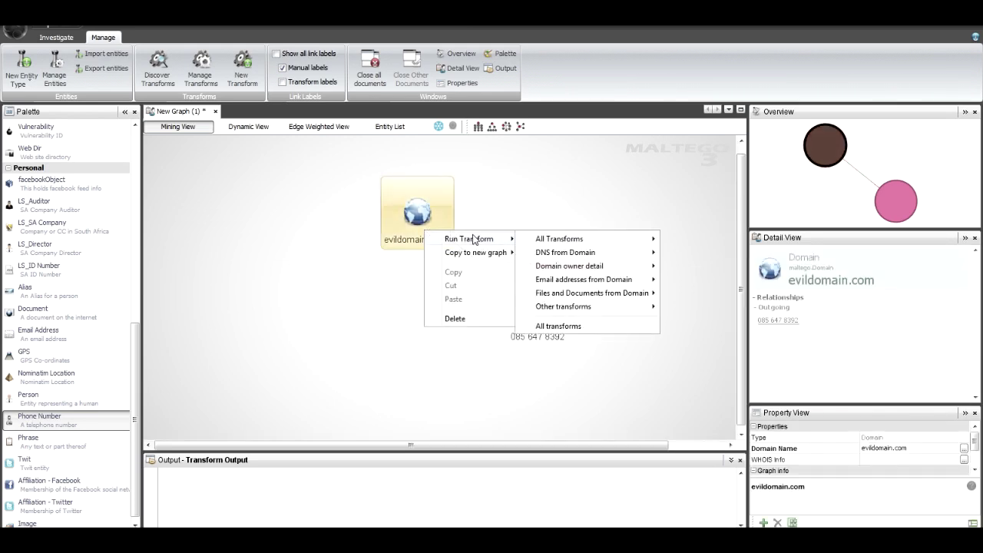
mouse_move(587, 242)
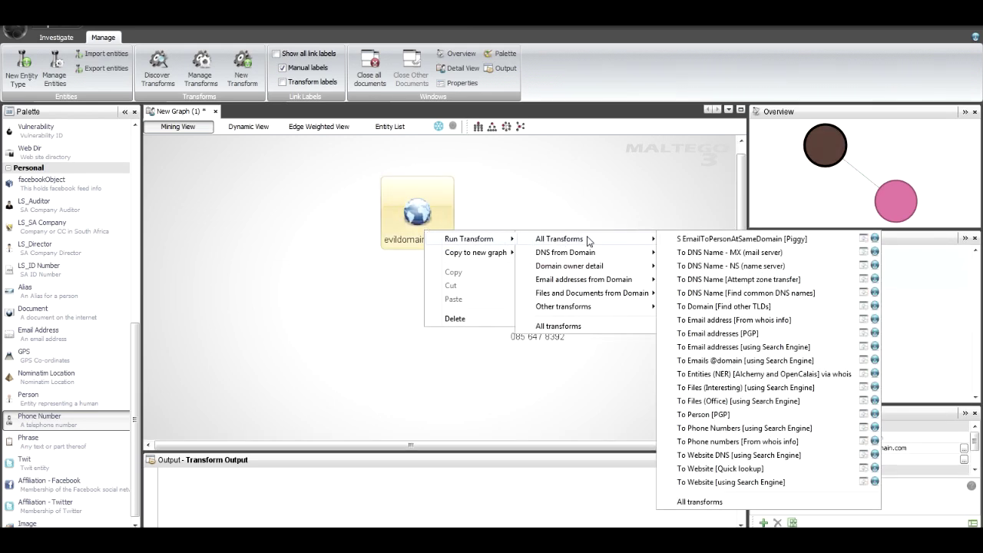
click(577, 198)
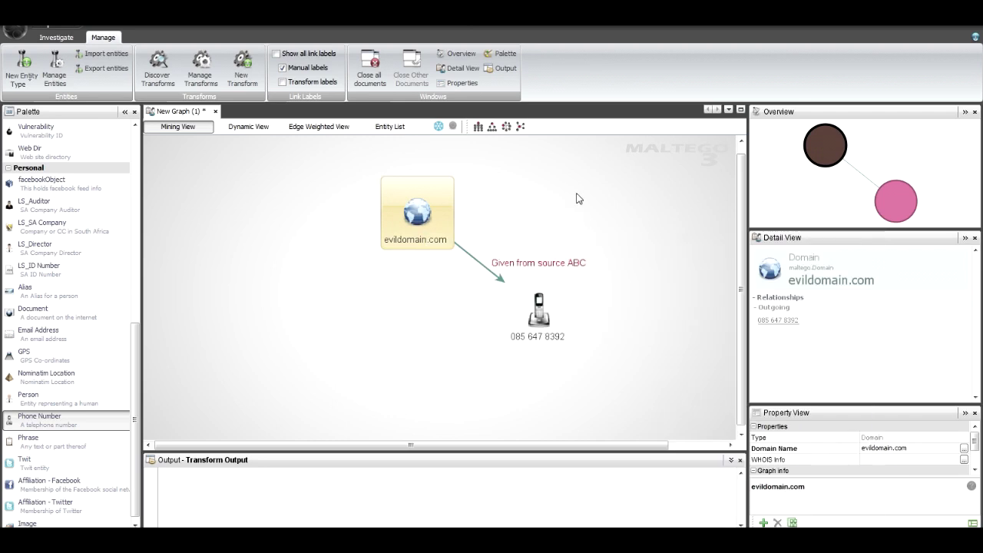